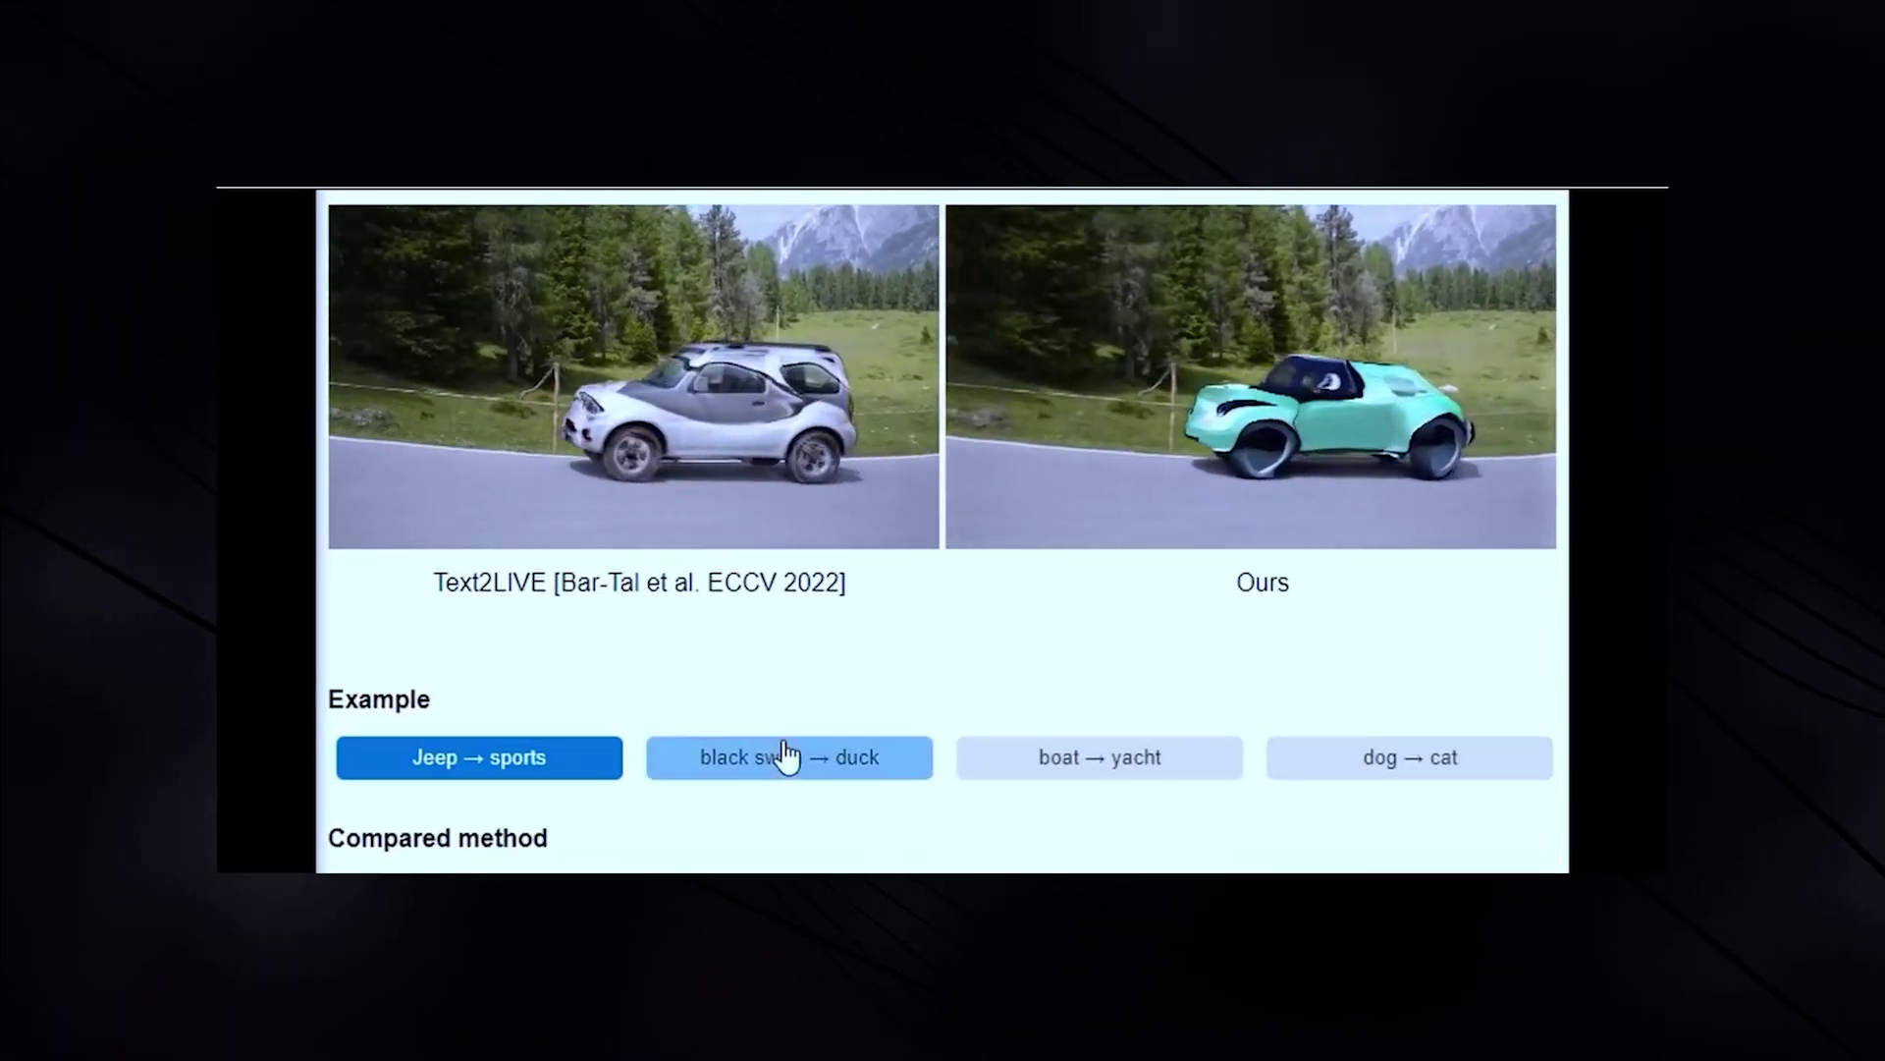
pyautogui.click(785, 758)
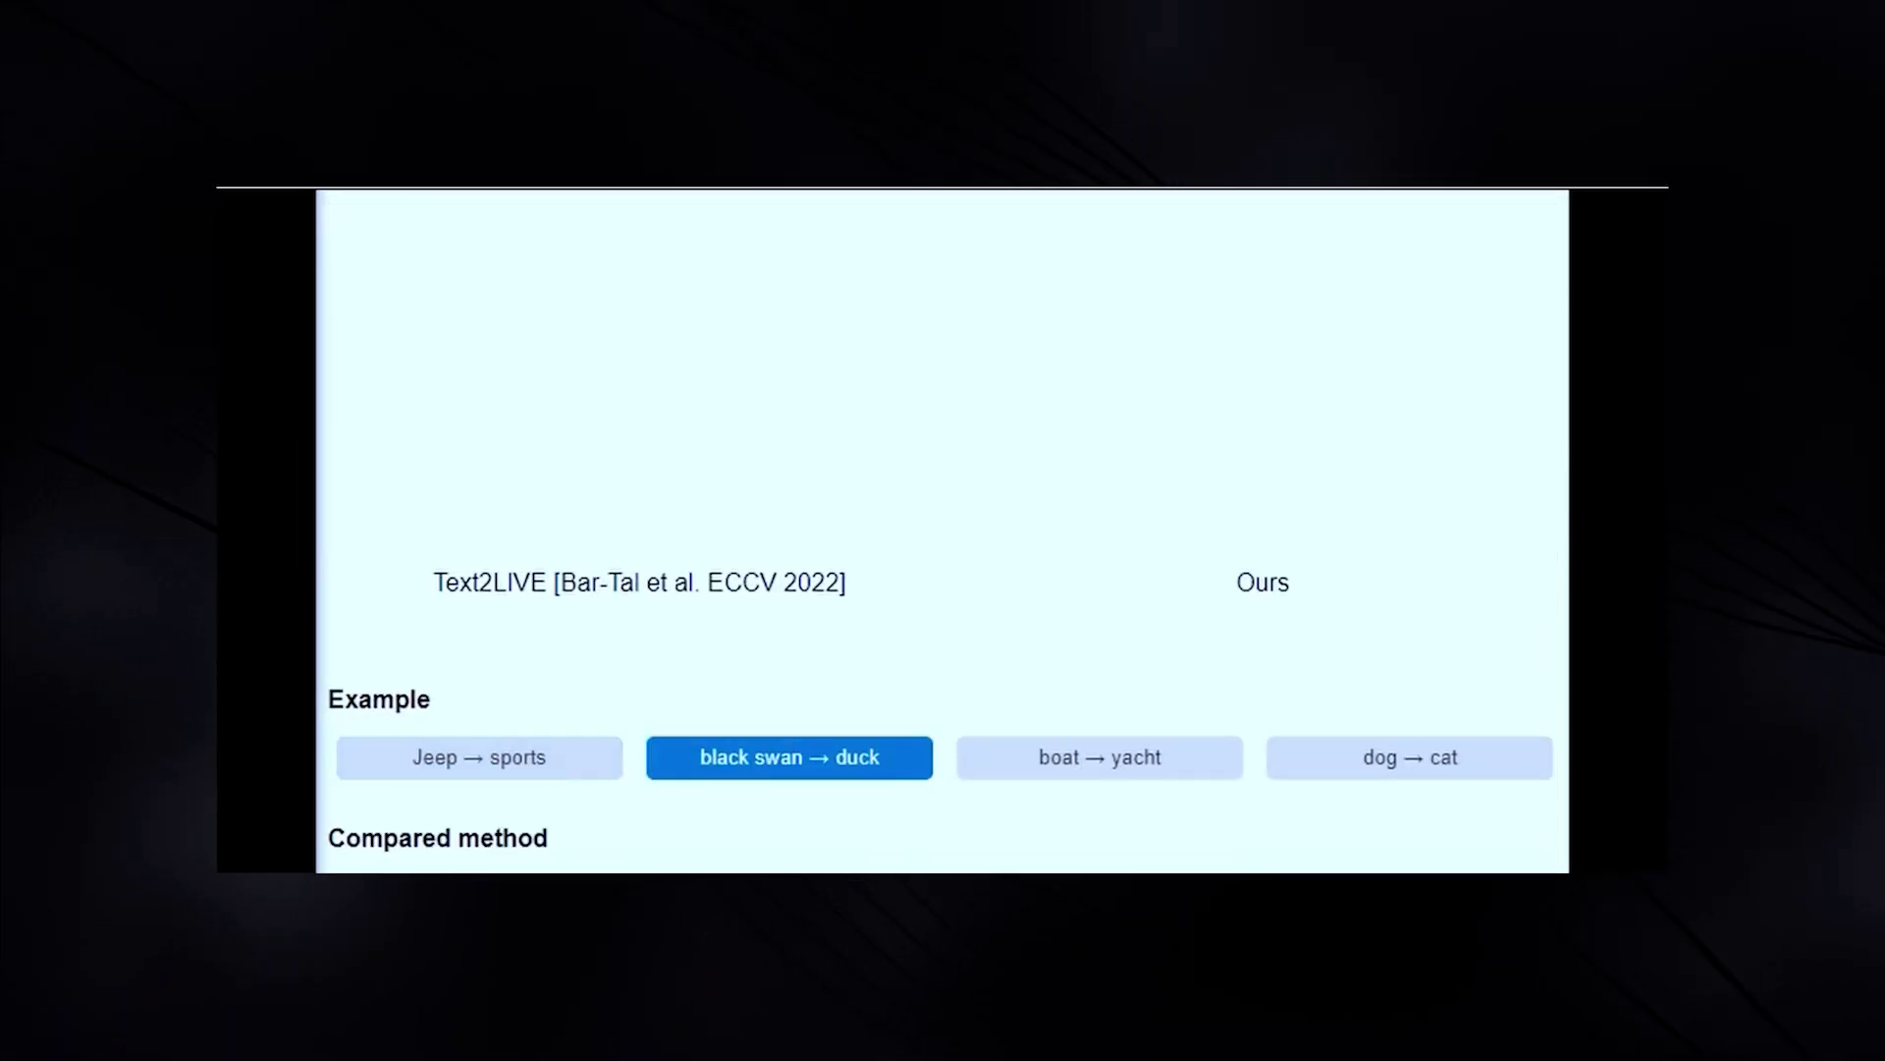